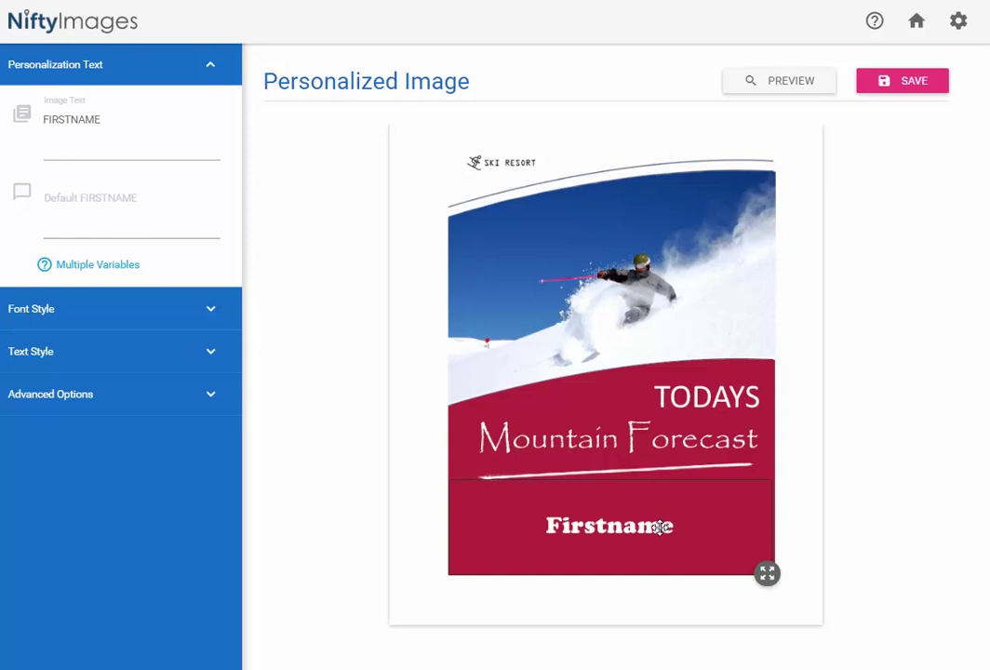
Move the FIRSTNAME text a few pixels up and right inside the red lower band of the ski image
{"action": "mouse_move", "coordinate": [663, 526]}
{"action": "left_mouse_down"}
{"action": "mouse_move", "coordinate": [644, 379]}
{"action": "mouse_move", "coordinate": [672, 523]}
{"action": "mouse_move", "coordinate": [659, 529]}
{"action": "left_mouse_up"}
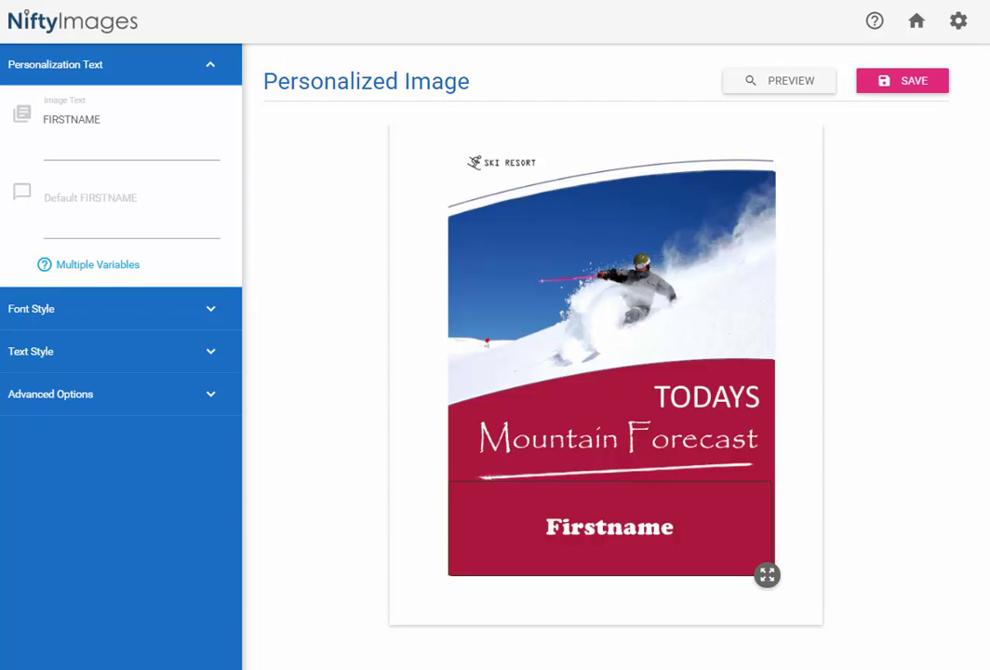
Save the image as 'Zapier Weather Test' and copy its URL up to txt= from the embed code
{"action": "left_click", "coordinate": [883, 81]}
{"action": "type", "text": "Zapier Weather Test"}
{"action": "left_click", "coordinate": [776, 263]}
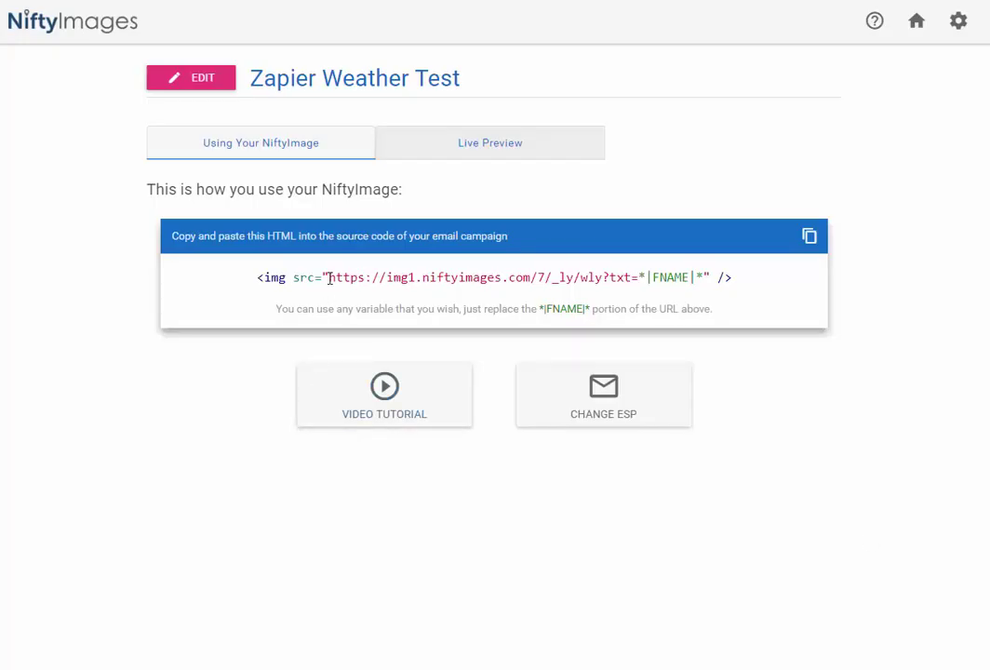
{"action": "left_click_drag", "start_coordinate": [329, 278], "coordinate": [641, 277]}
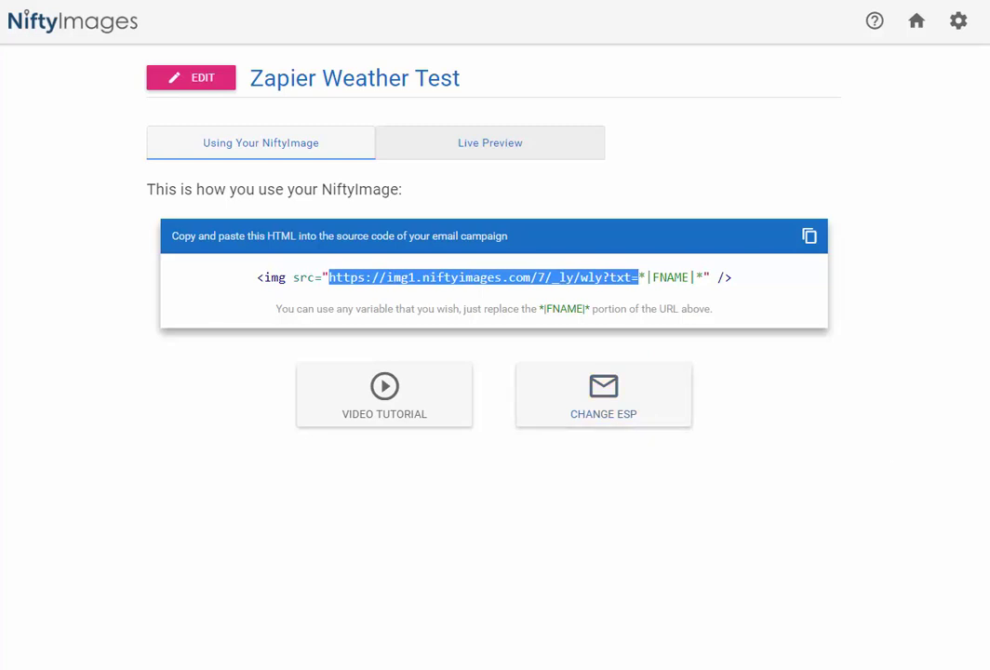
{"action": "key", "text": "alt+Tab"}
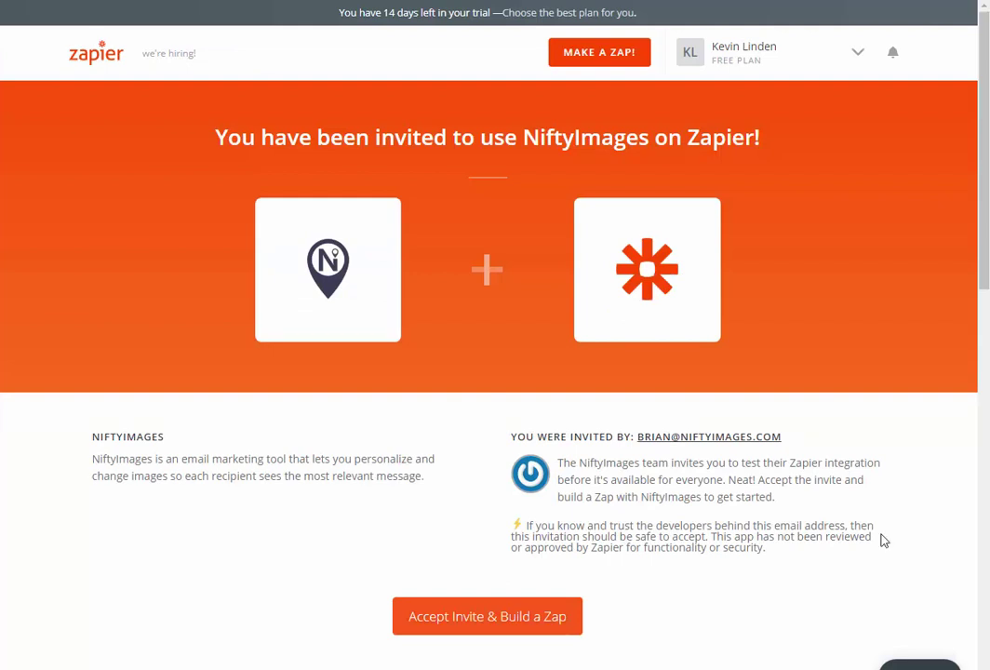
Accept the NiftyImages invite and create the 'My First Zap with NiftyImages' Zap
{"action": "left_click", "coordinate": [540, 619]}
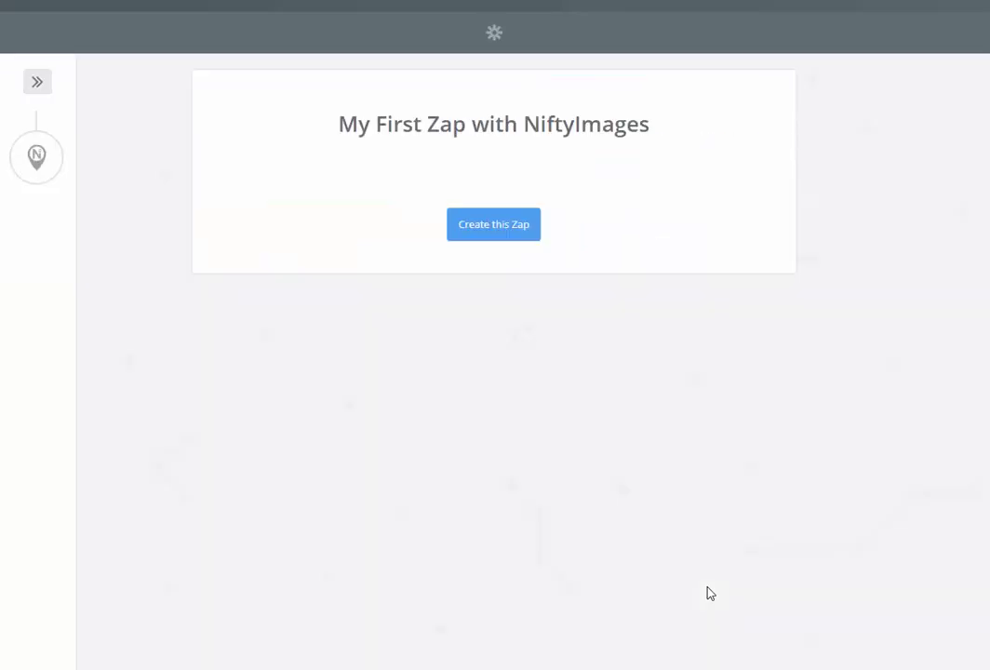
{"action": "left_click", "coordinate": [502, 226]}
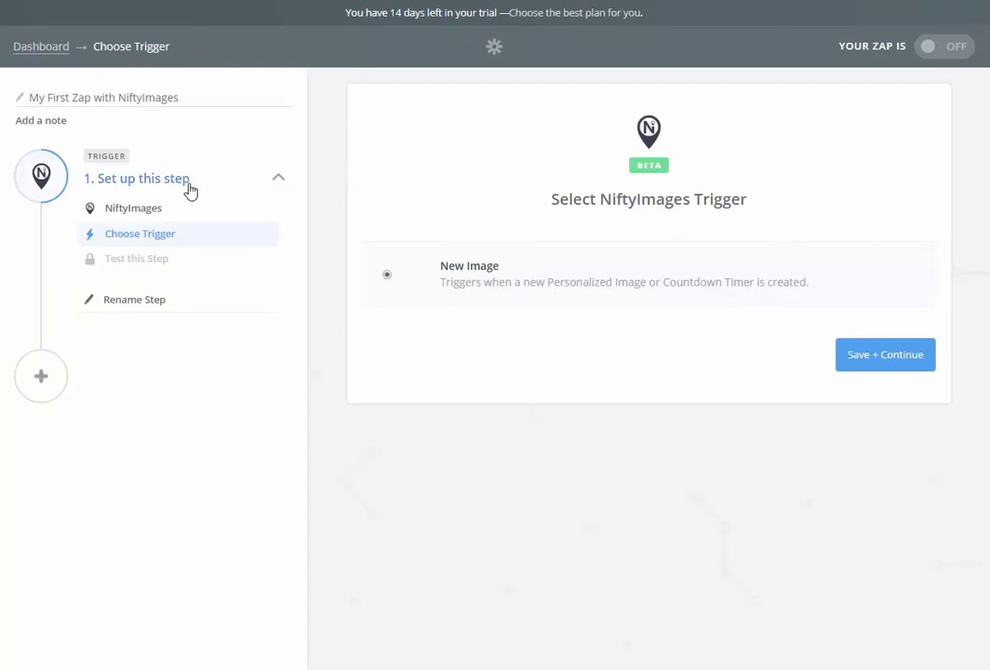
Replace the NiftyImages trigger with Weather by Zapier's Today's Forecast and save it
{"action": "left_click", "coordinate": [126, 213]}
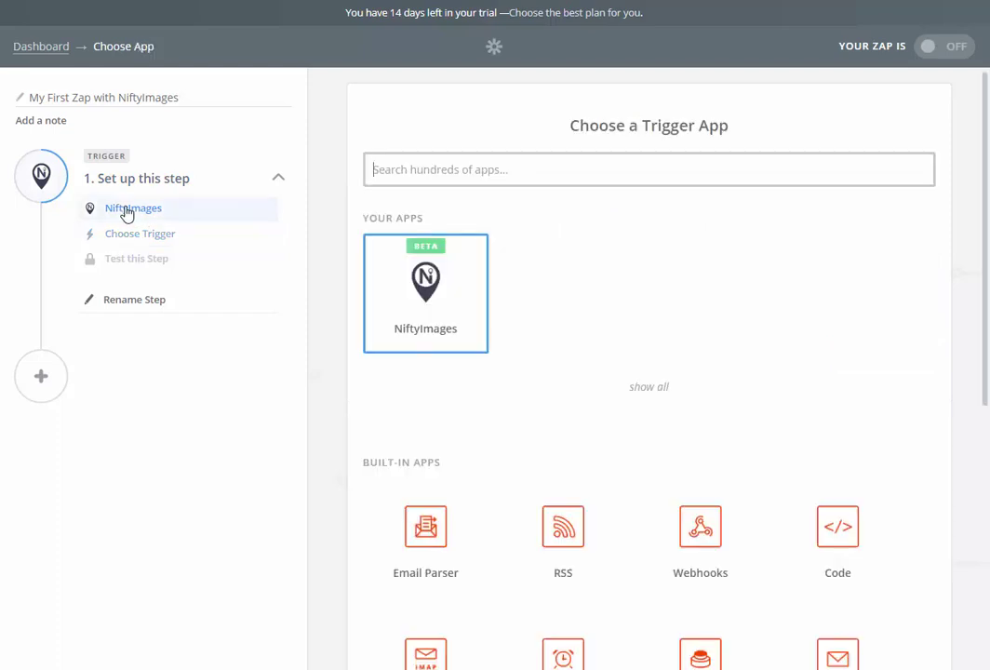
{"action": "scroll", "coordinate": [502, 419], "scroll_direction": "down", "scroll_amount": 3}
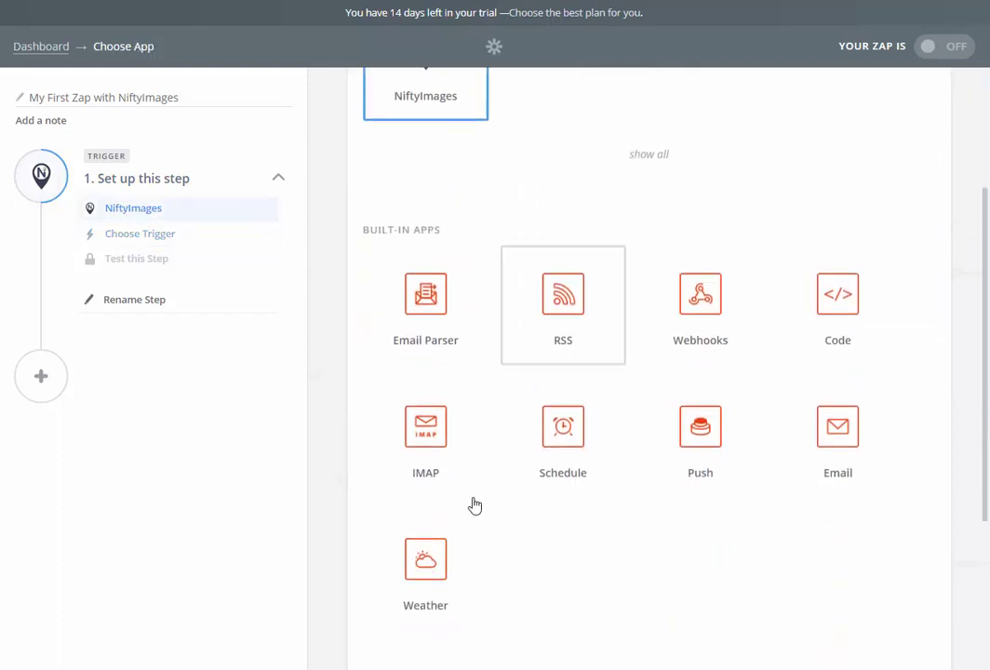
{"action": "left_click", "coordinate": [443, 562]}
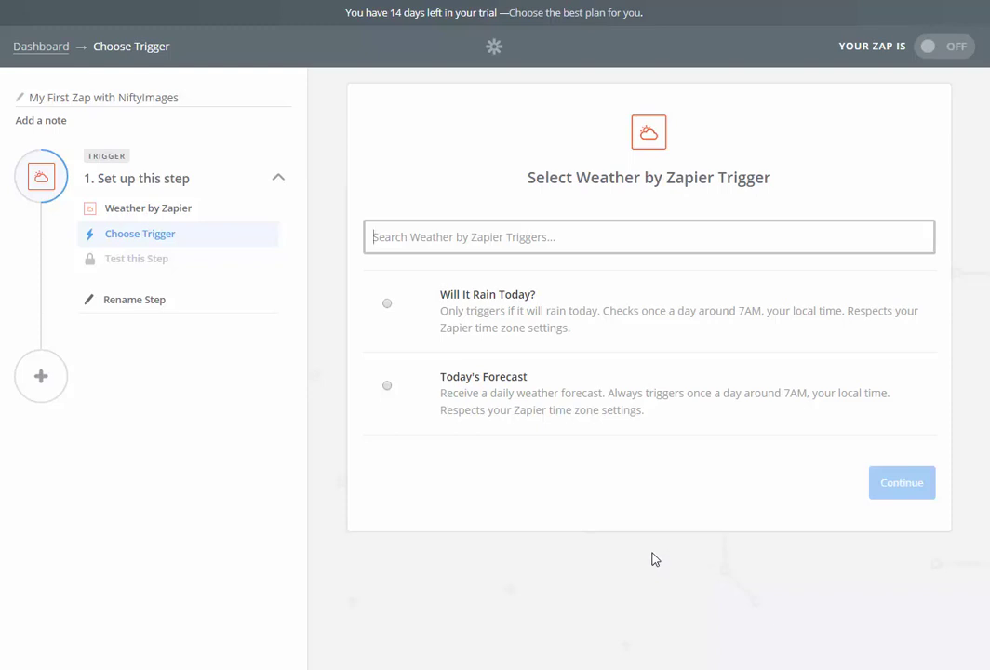
{"action": "left_click", "coordinate": [490, 407]}
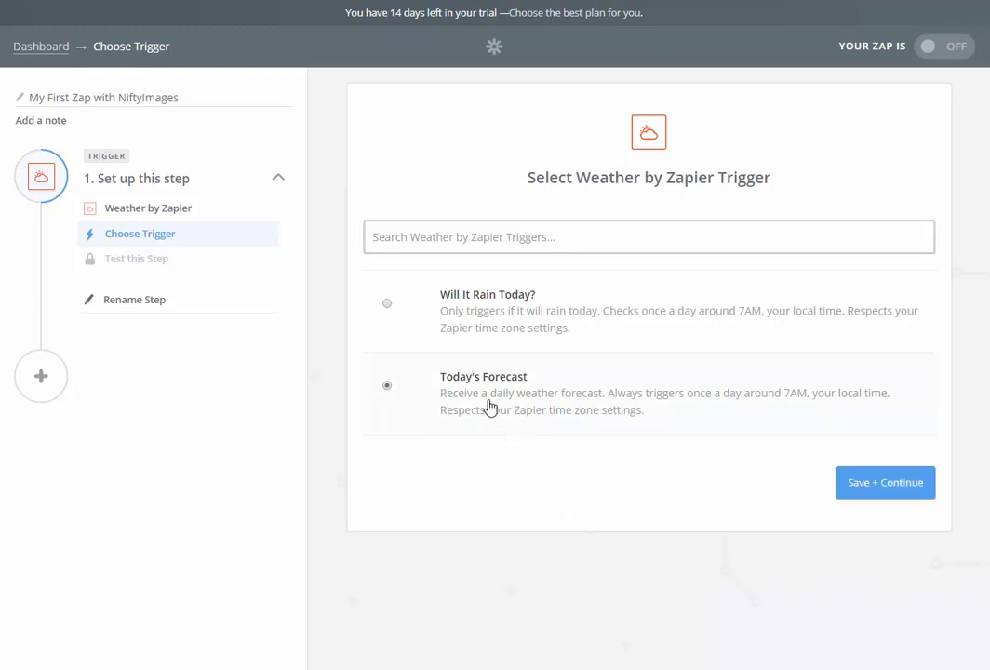
{"action": "left_click", "coordinate": [885, 484]}
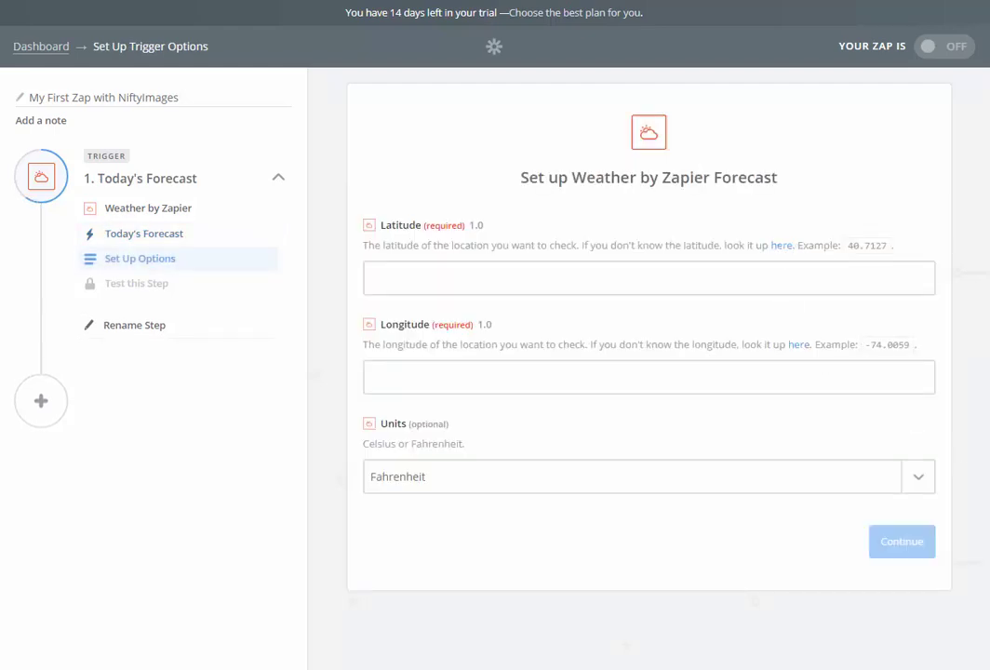
Enter latitude 38.939926 and longitude -119.977187 as the forecast location
{"action": "left_click", "coordinate": [439, 275]}
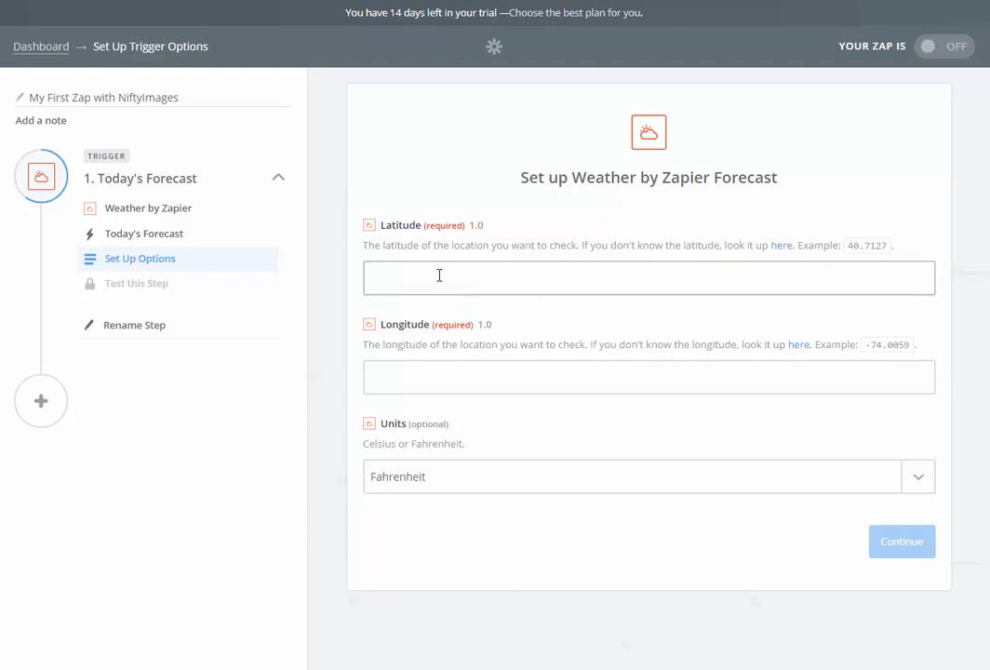
{"action": "type", "text": "38.939926"}
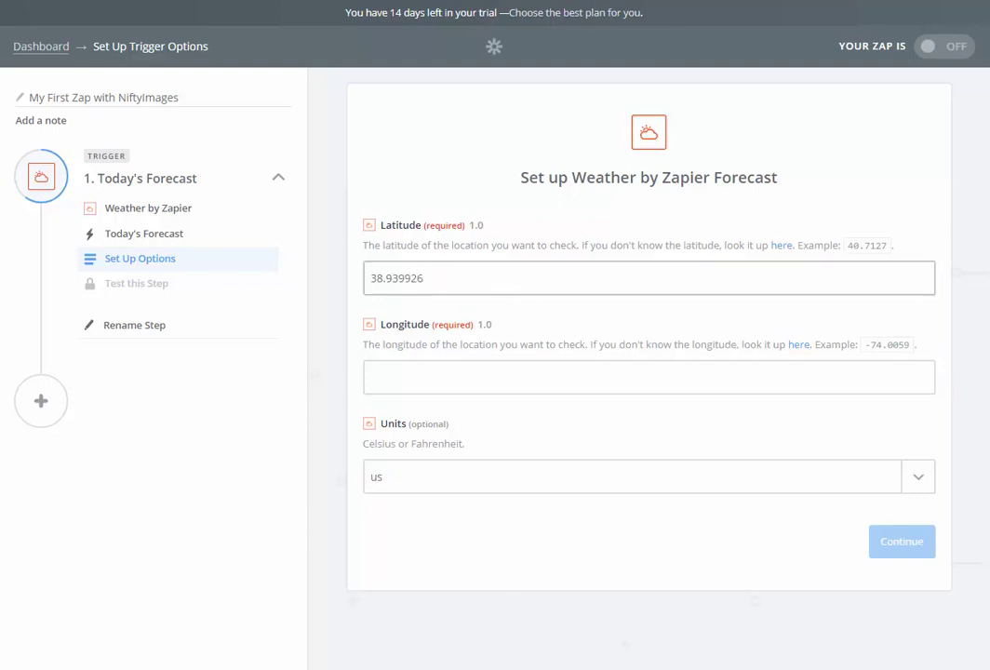
{"action": "left_click", "coordinate": [464, 369]}
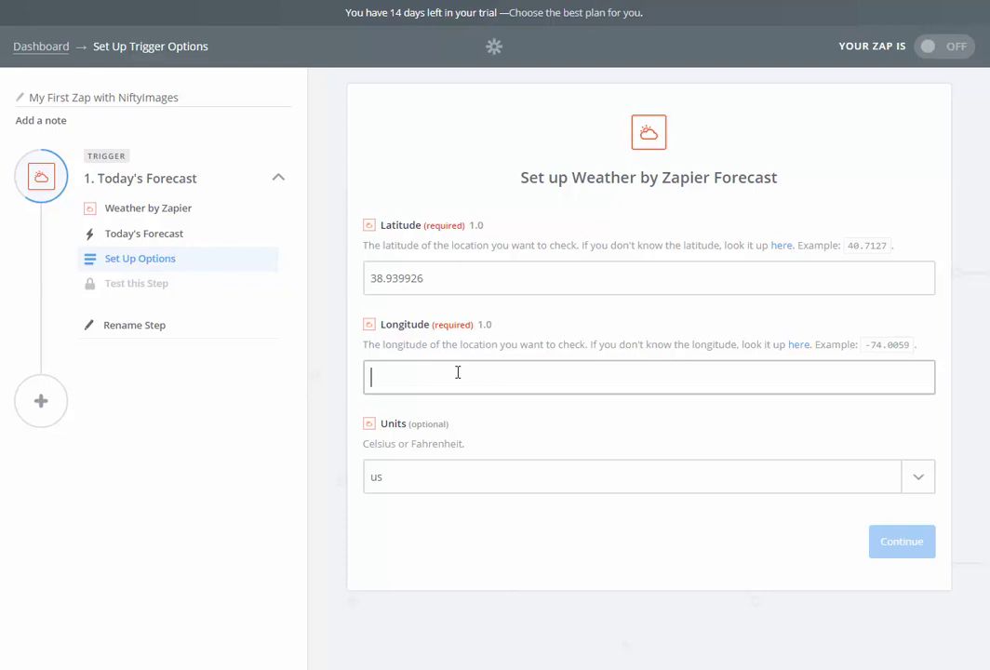
{"action": "type", "text": "-119.977187"}
Fetch a sample forecast and continue once the trigger test succeeds
{"action": "left_click", "coordinate": [902, 549]}
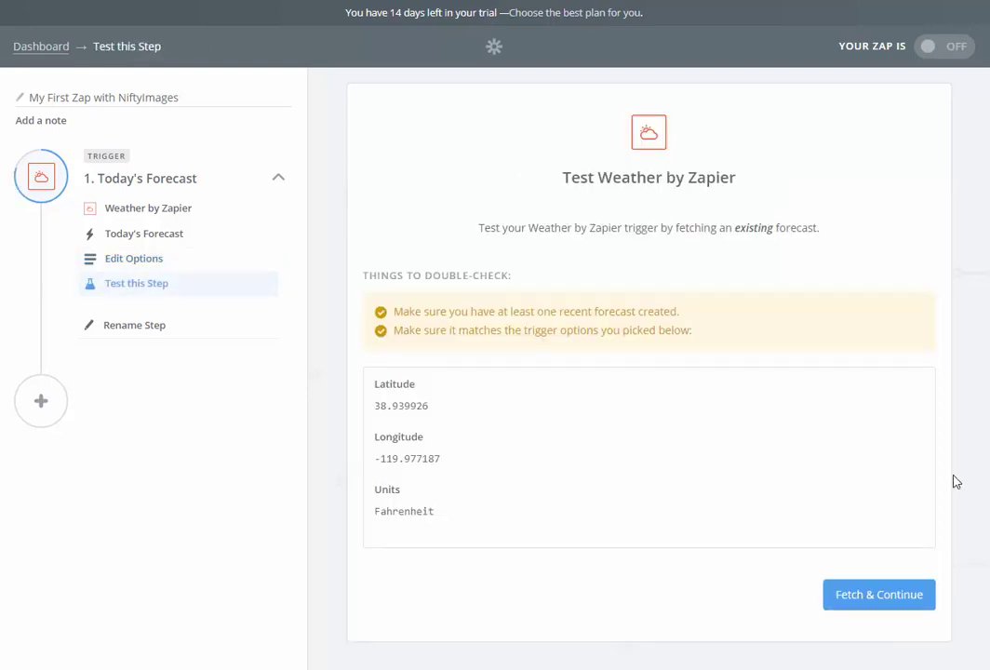
{"action": "left_click", "coordinate": [829, 594]}
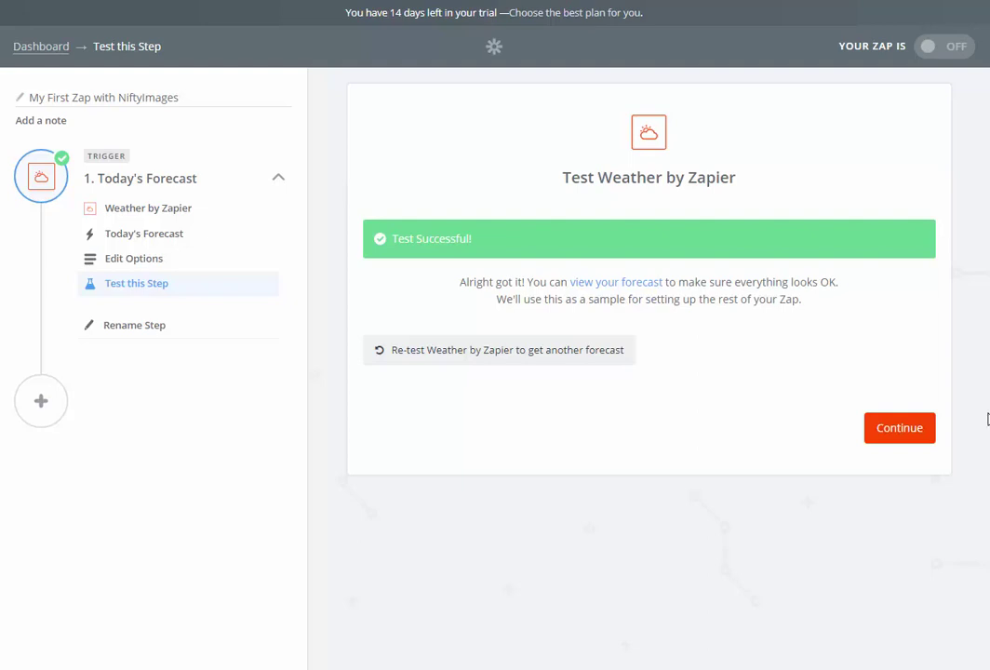
{"action": "left_click", "coordinate": [900, 429]}
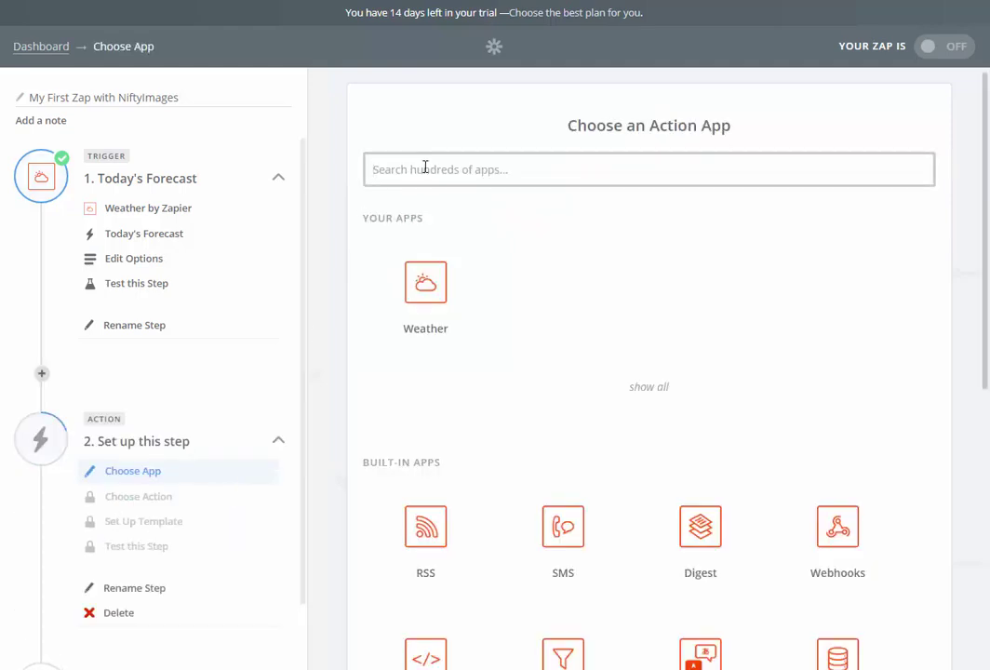
Search 'nifty' to choose NiftyImages and save Update Image Text as the action
{"action": "type", "text": "nifty"}
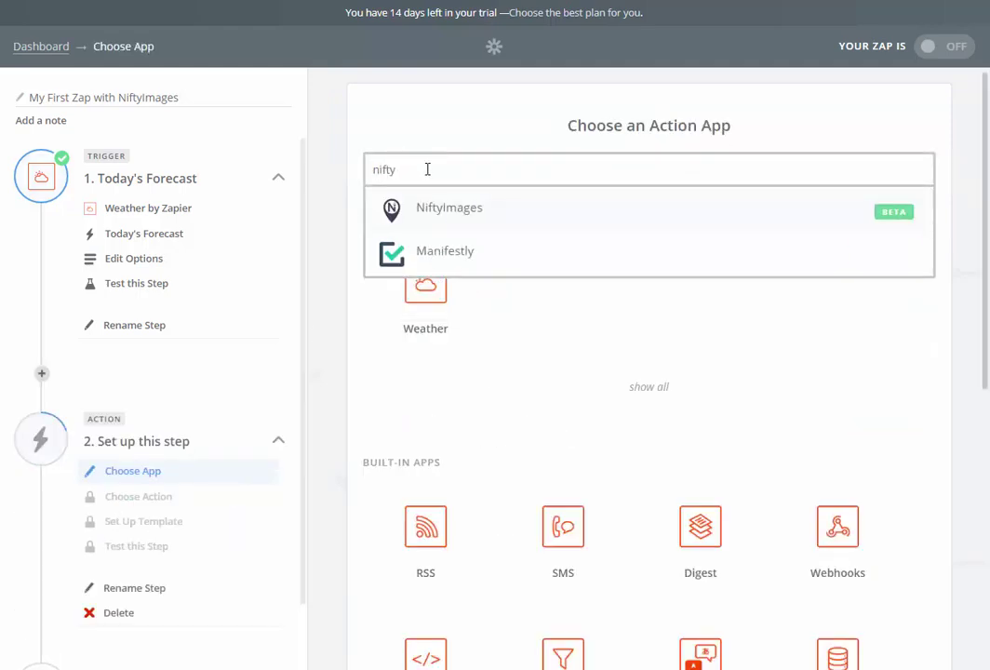
{"action": "left_click", "coordinate": [444, 211]}
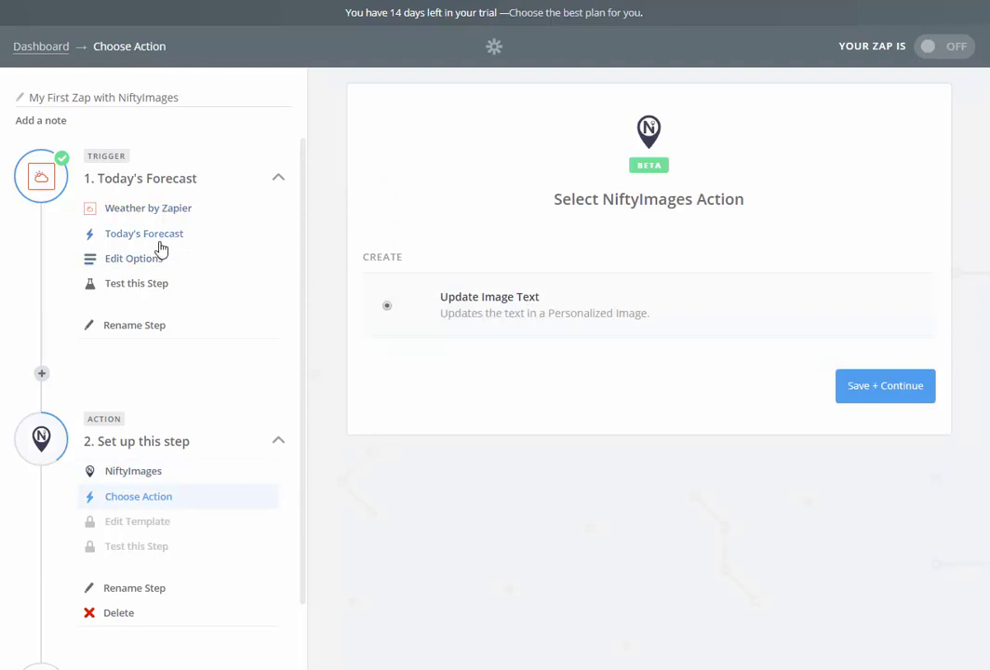
{"action": "left_click", "coordinate": [864, 384]}
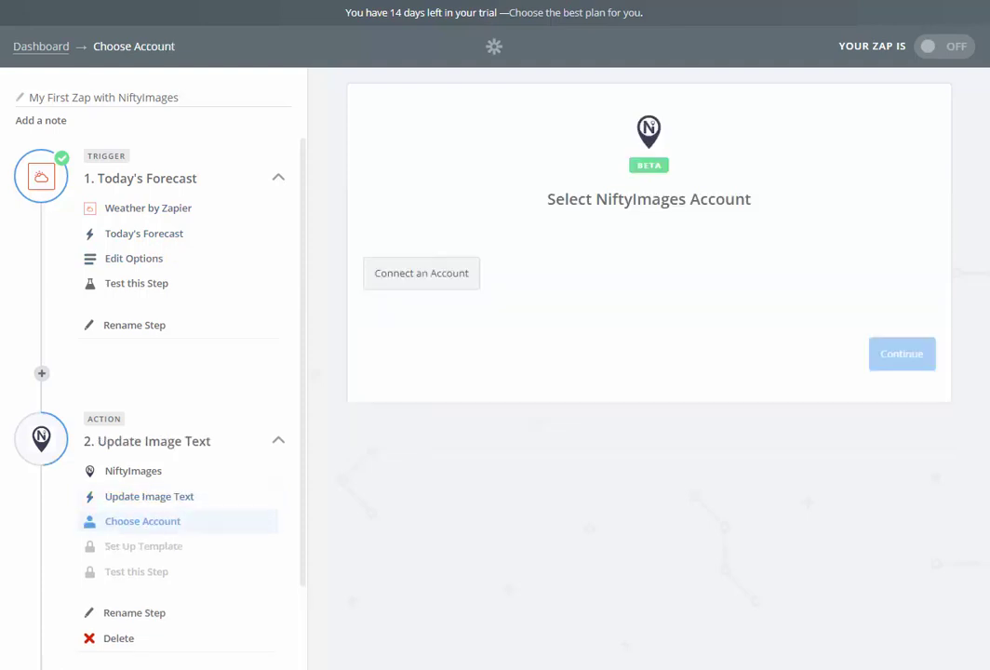
Link a NiftyImages account using the key from NiftyImages settings, then continue with it
{"action": "left_click", "coordinate": [473, 282]}
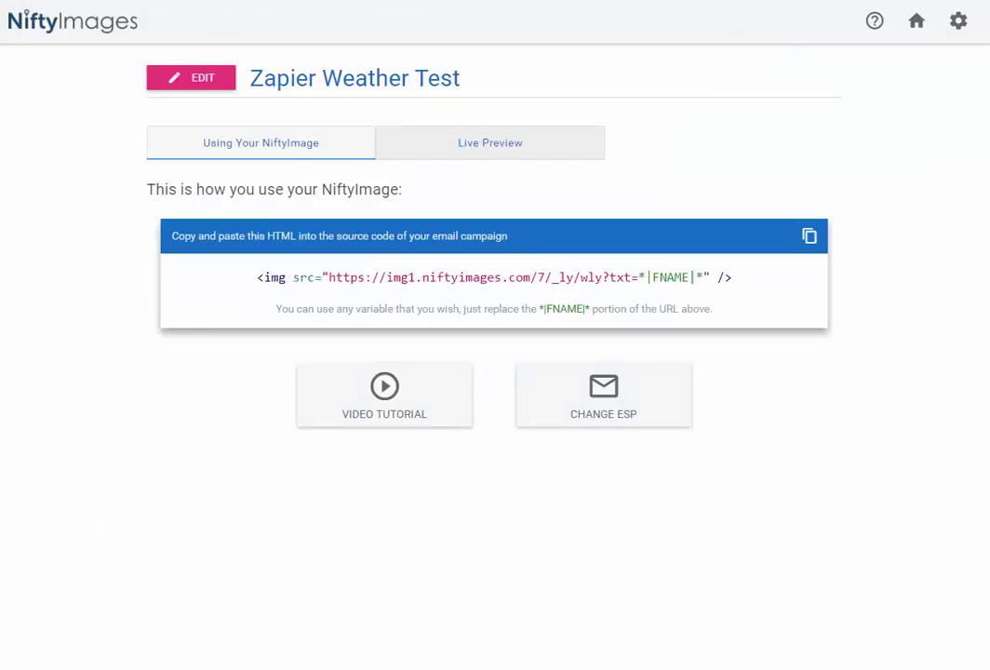
{"action": "left_click", "coordinate": [957, 26]}
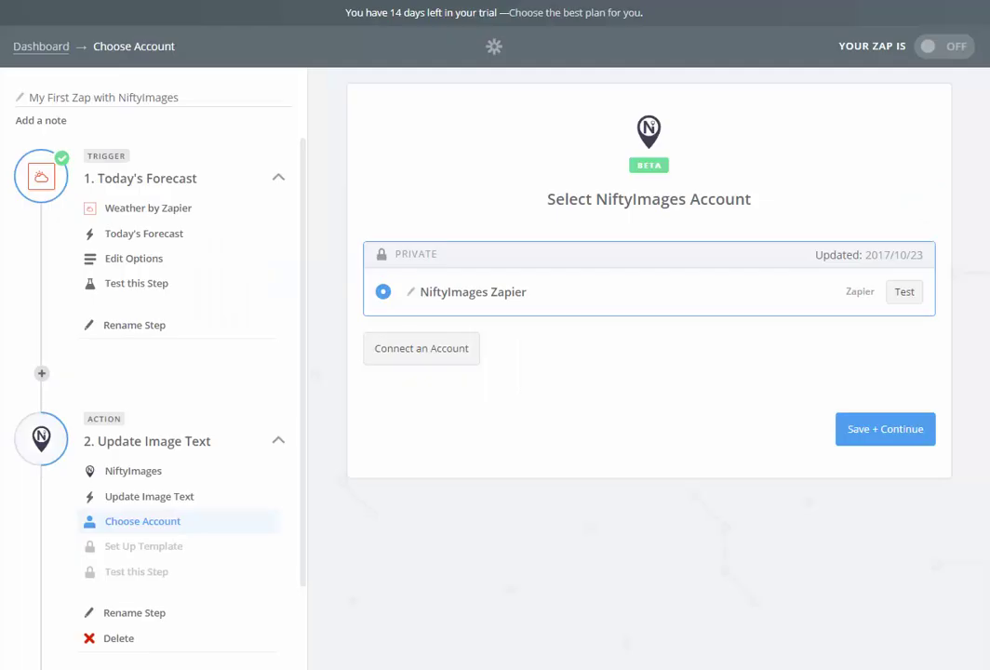
{"action": "left_click", "coordinate": [913, 427]}
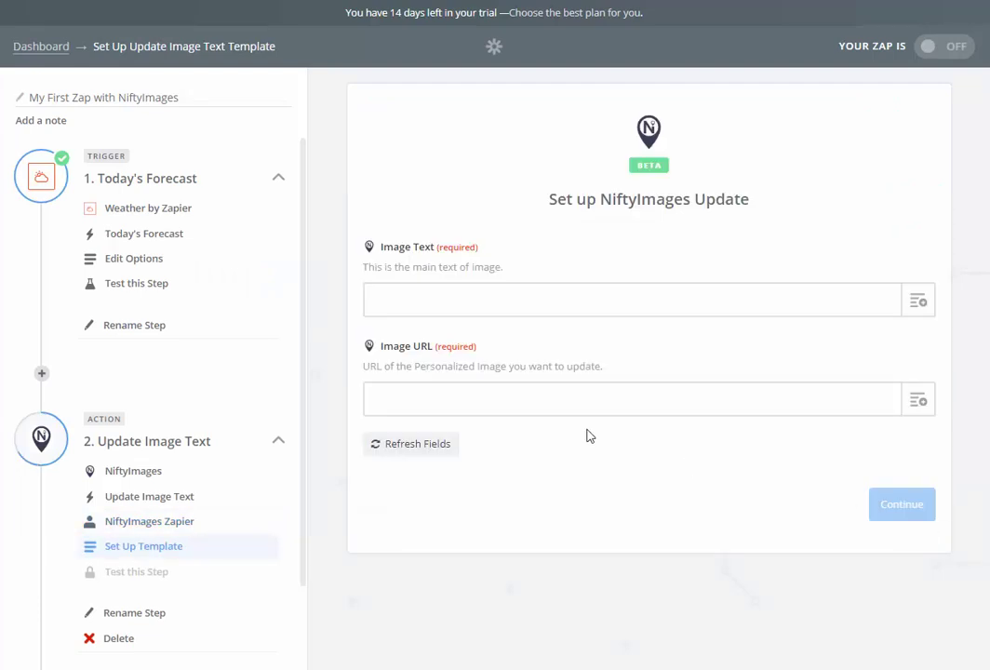
{"action": "left_click", "coordinate": [426, 295]}
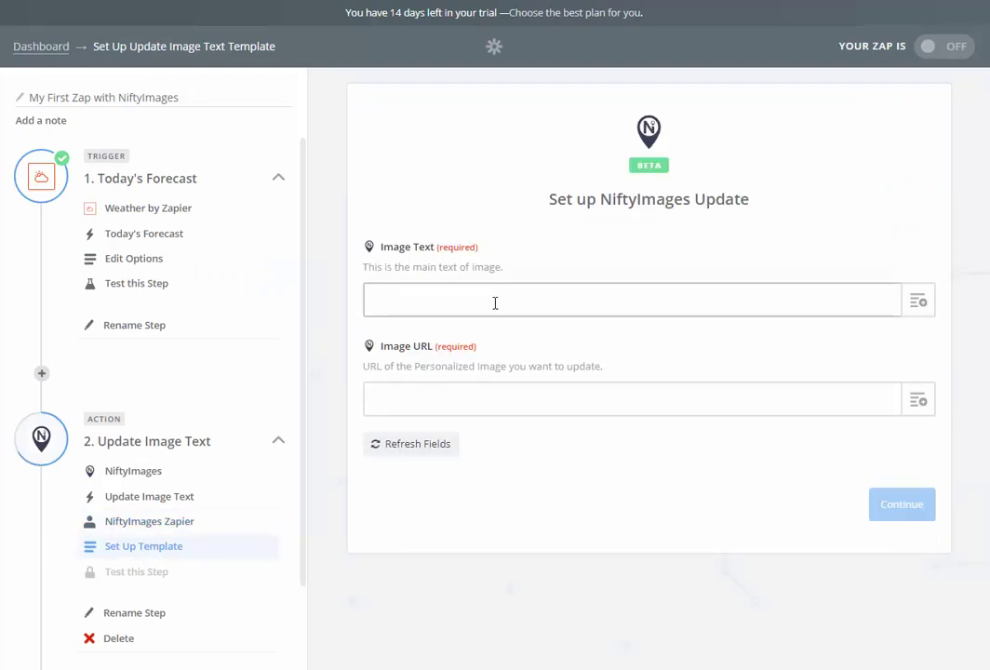
{"action": "left_click", "coordinate": [918, 304]}
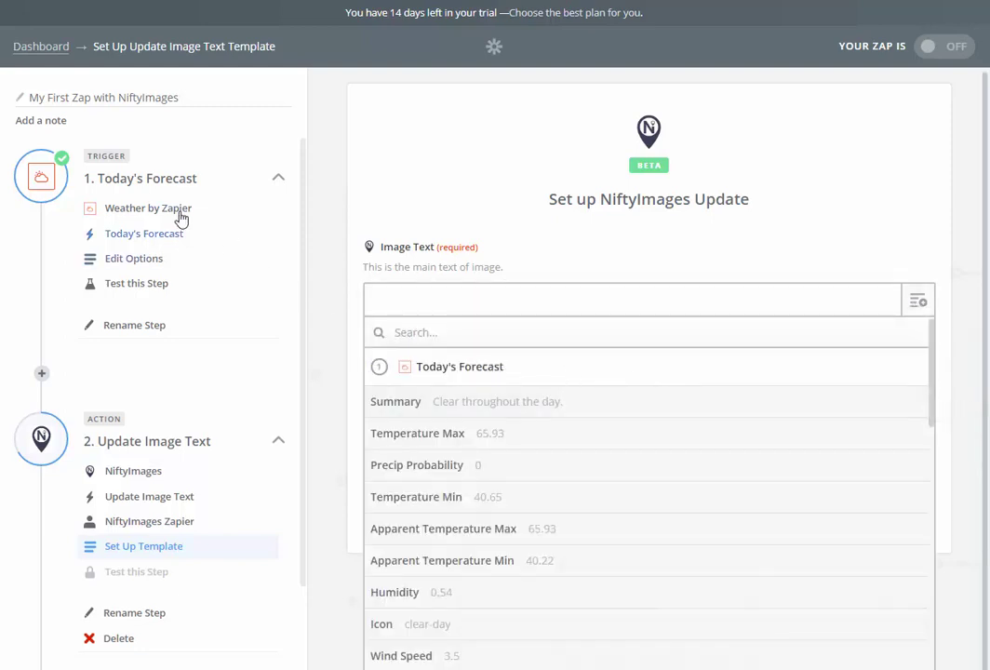
{"action": "left_click", "coordinate": [395, 404]}
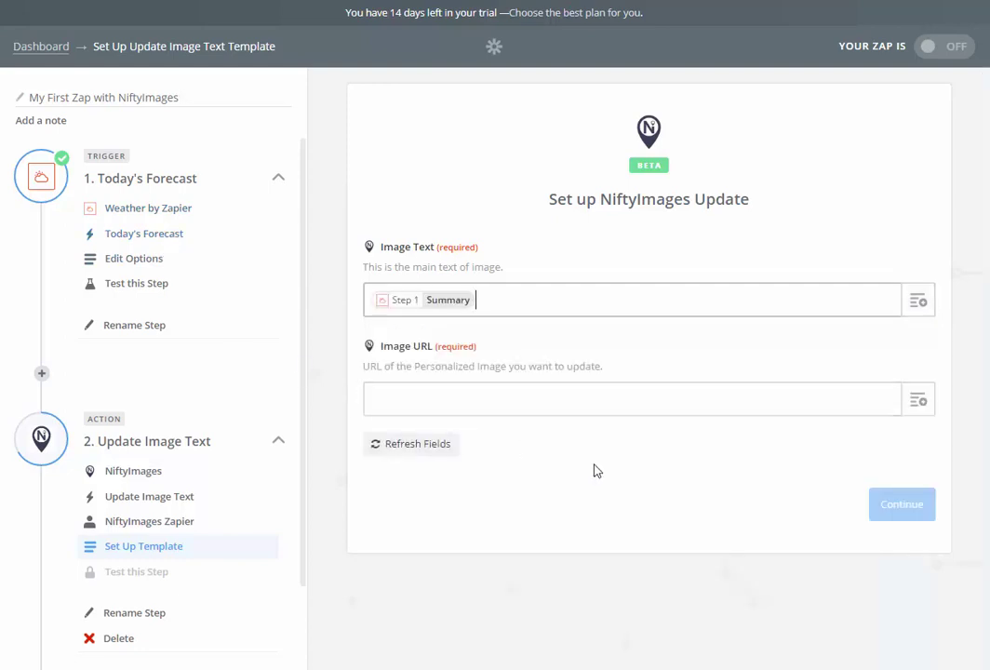
{"action": "left_click", "coordinate": [411, 392]}
{"action": "type", "text": "https://img1.niftyimages.com/7/_ly/wly?txt="}
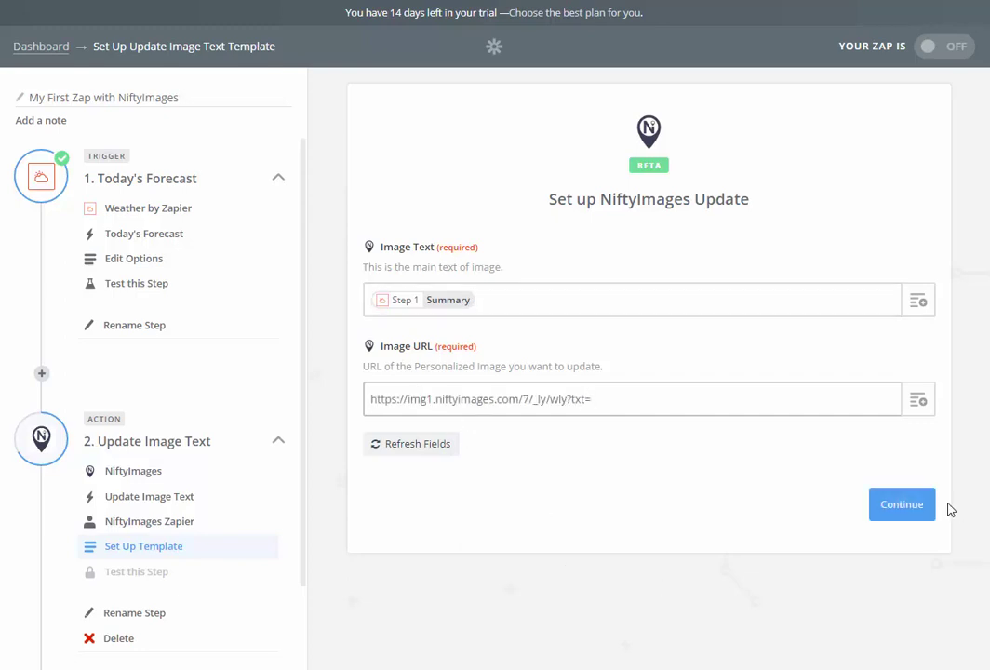
{"action": "left_click", "coordinate": [919, 506]}
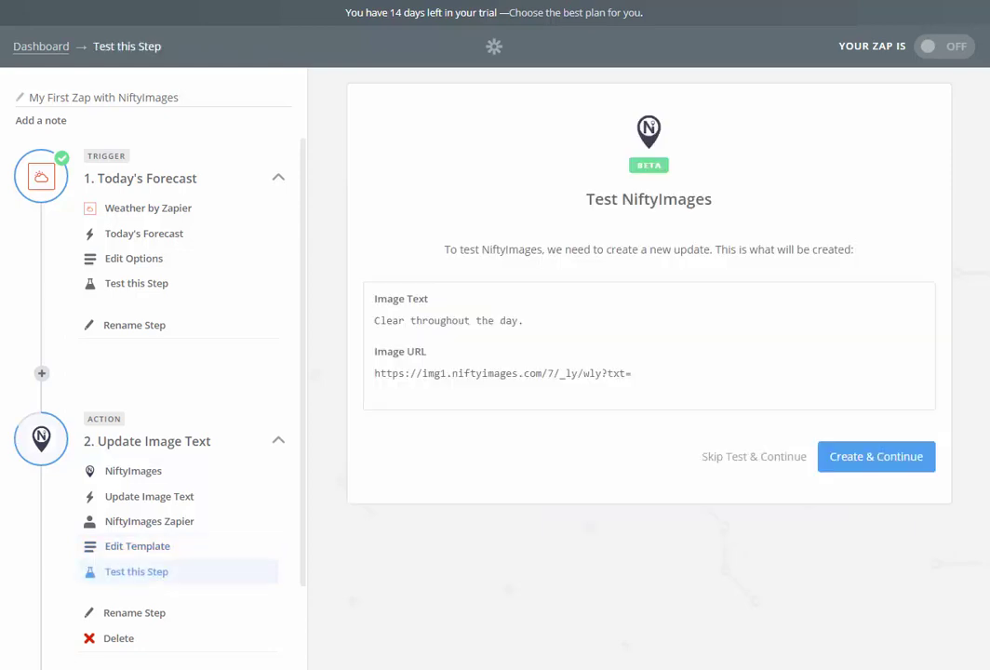
Run the test update with 'Clear throughout the day.' and finish the Zap
{"action": "left_click", "coordinate": [854, 463]}
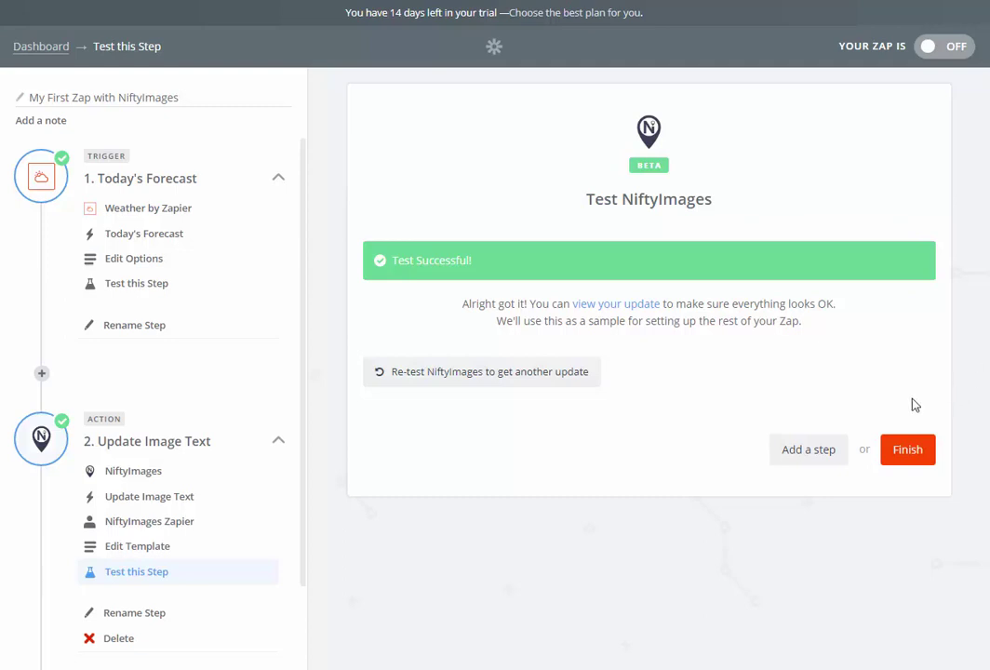
{"action": "left_click", "coordinate": [902, 452]}
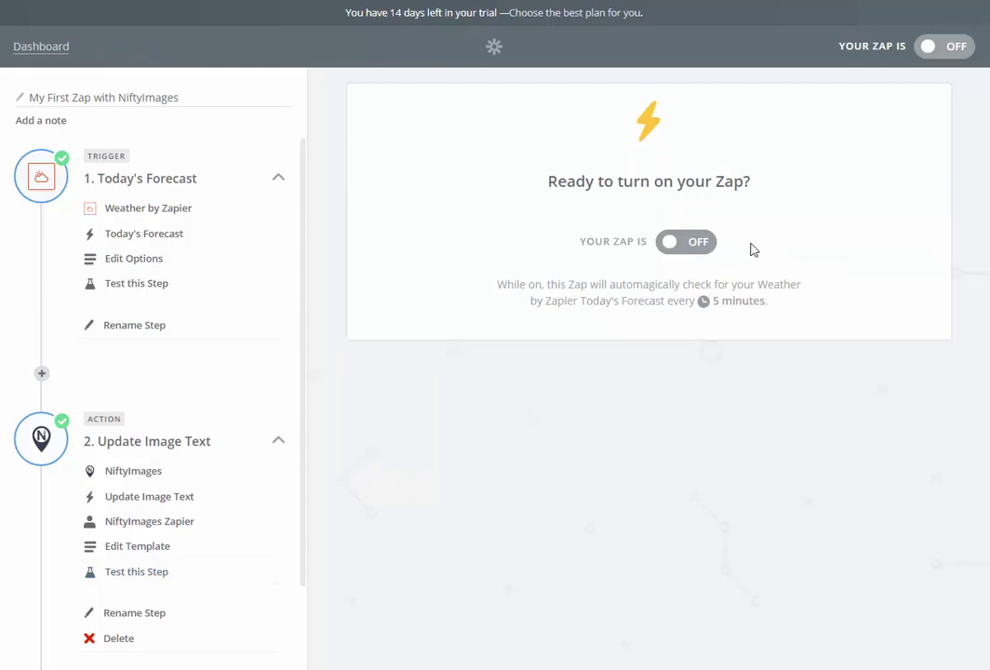
Switch the YOUR ZAP IS toggle to on to activate the Zap
{"action": "left_click", "coordinate": [694, 249]}
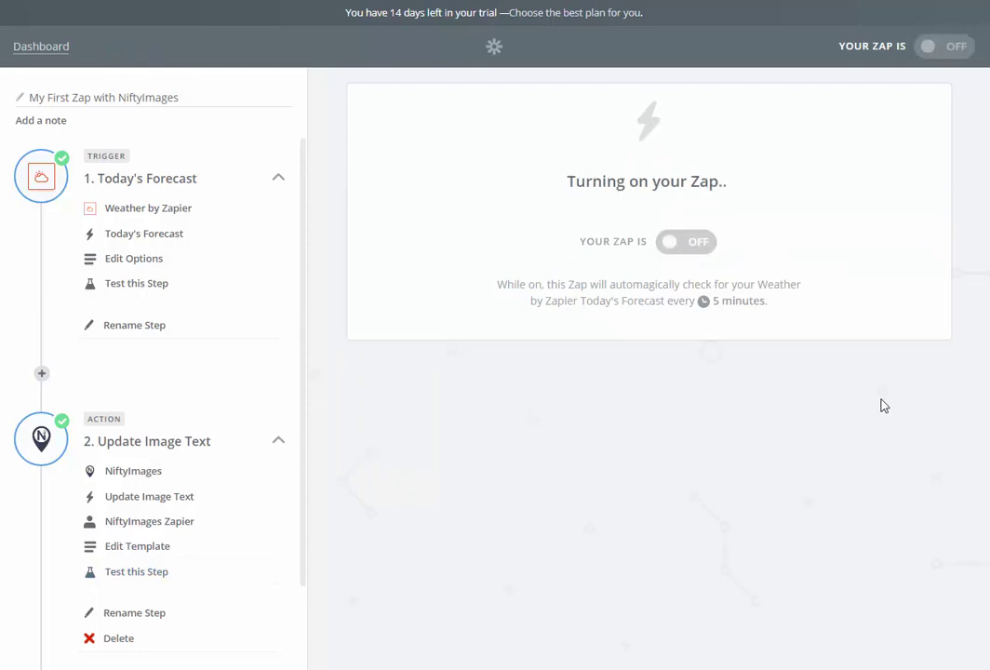